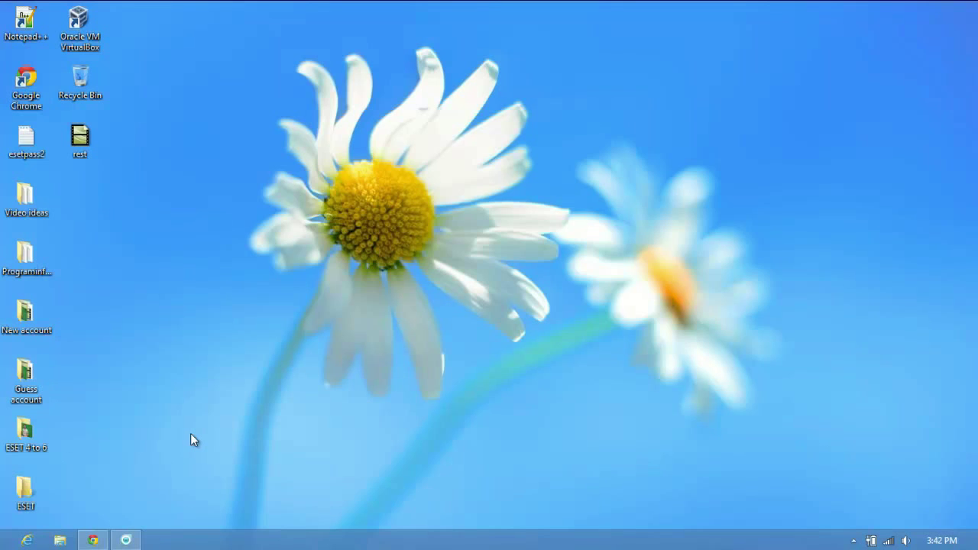
- View the installed ESET Smart Security program window and close it
click(126, 541)
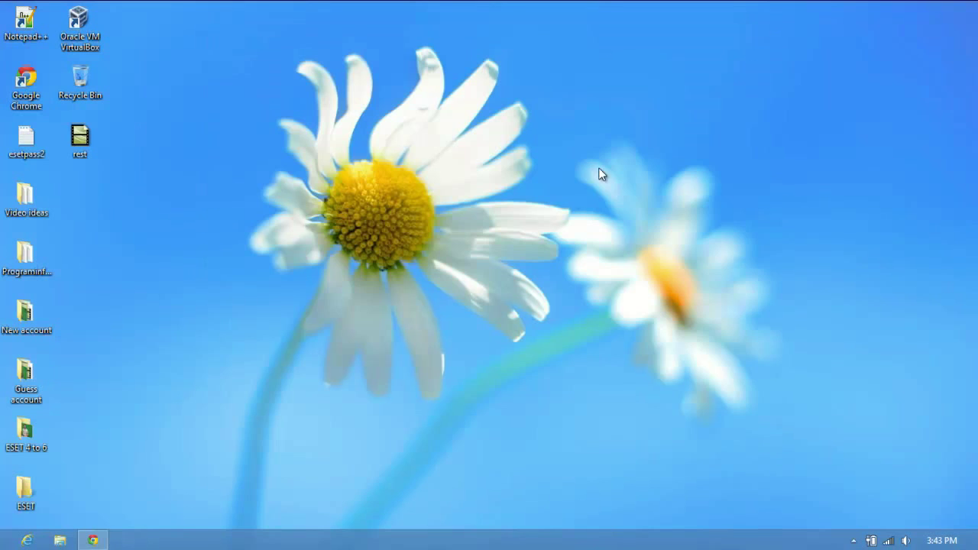
click(757, 41)
- Open the Programs and Features list from the Control Panel
key(super+x)
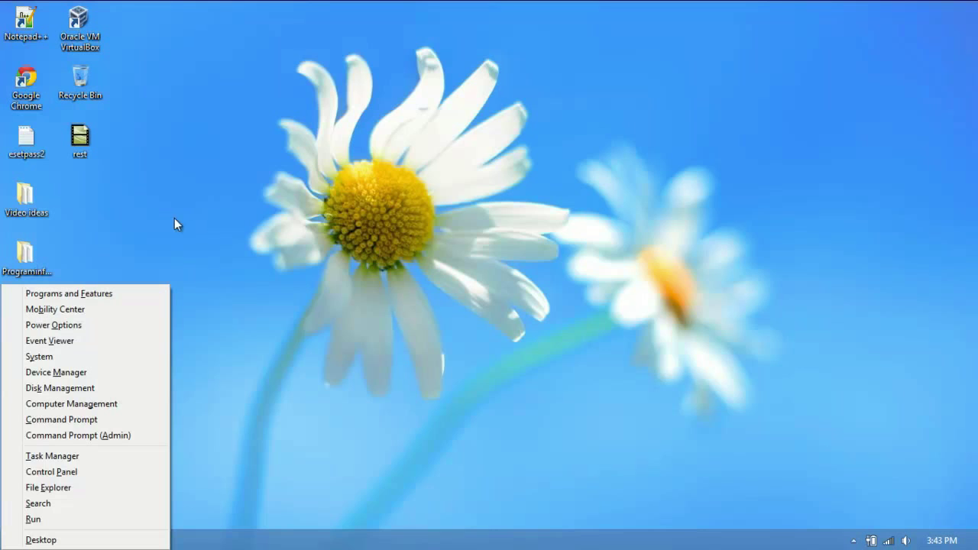
click(77, 471)
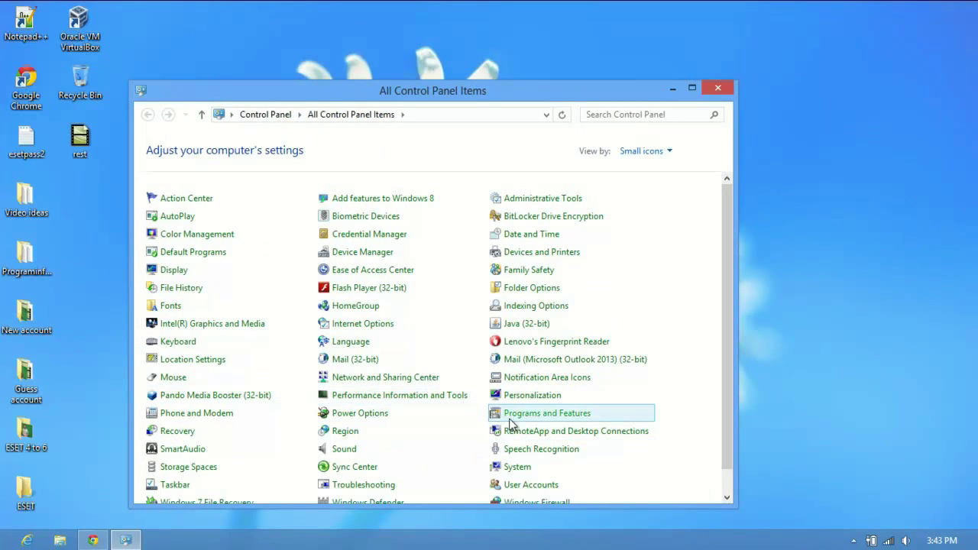
click(549, 420)
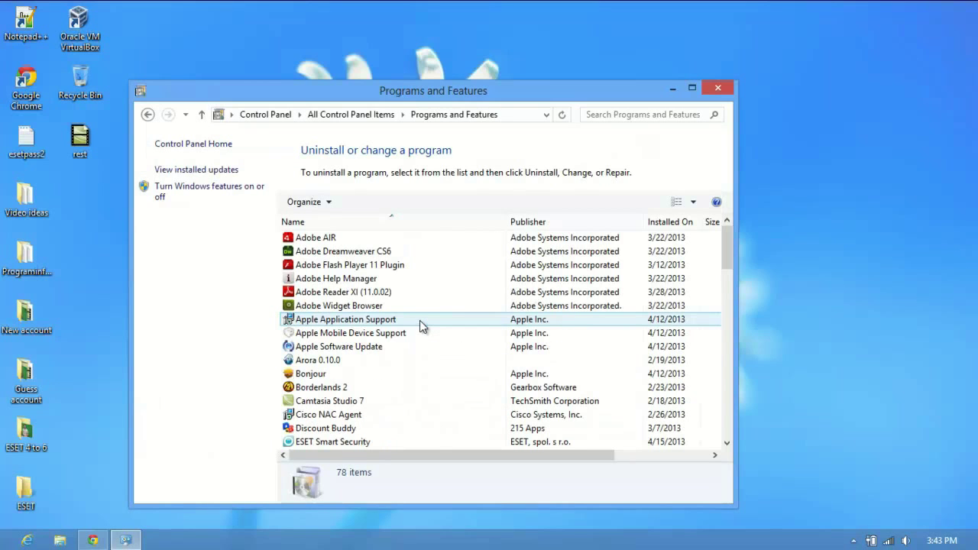
- Start the setup wizard for changing the ESET Smart Security installation and choose the Remove operation
scroll(420, 320, down, 4)
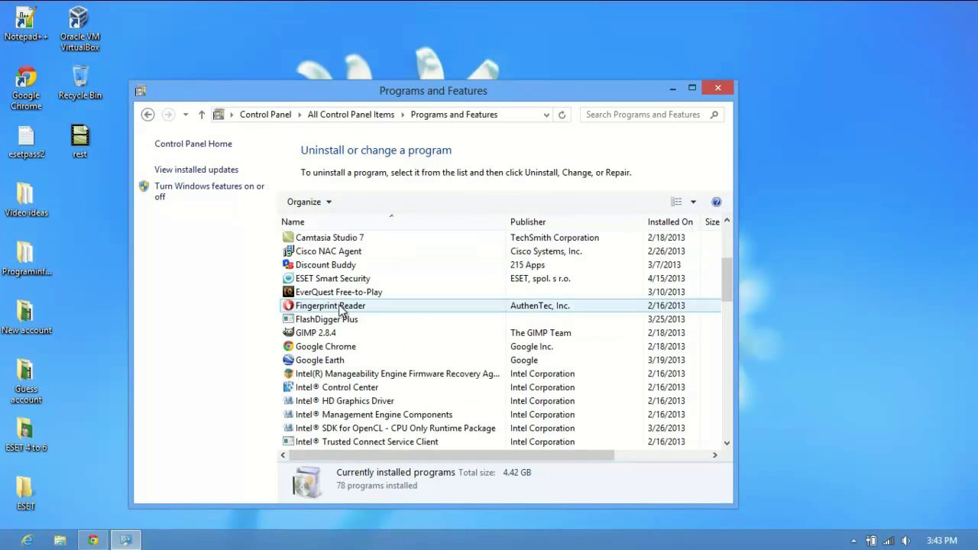
click(344, 278)
scroll(344, 282, down, 1)
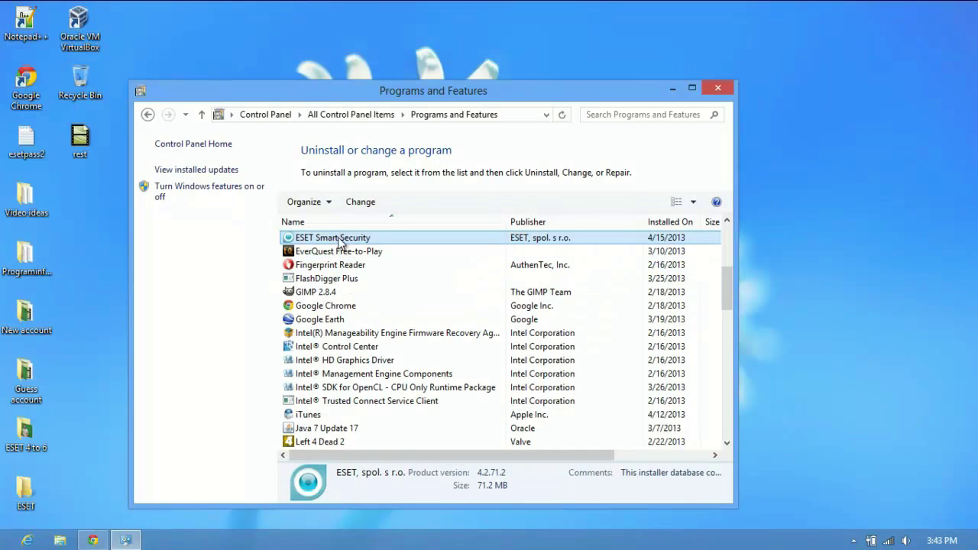
click(356, 203)
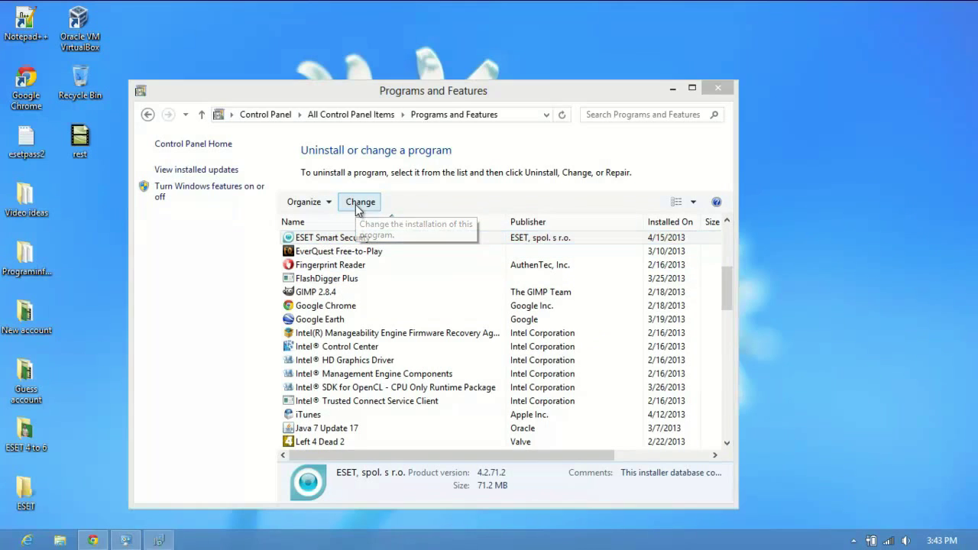
click(559, 384)
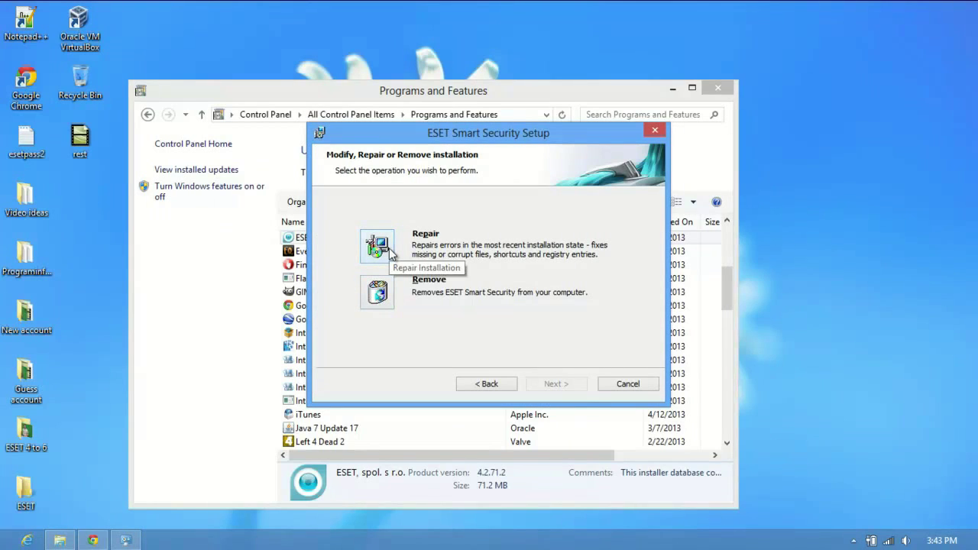
click(377, 294)
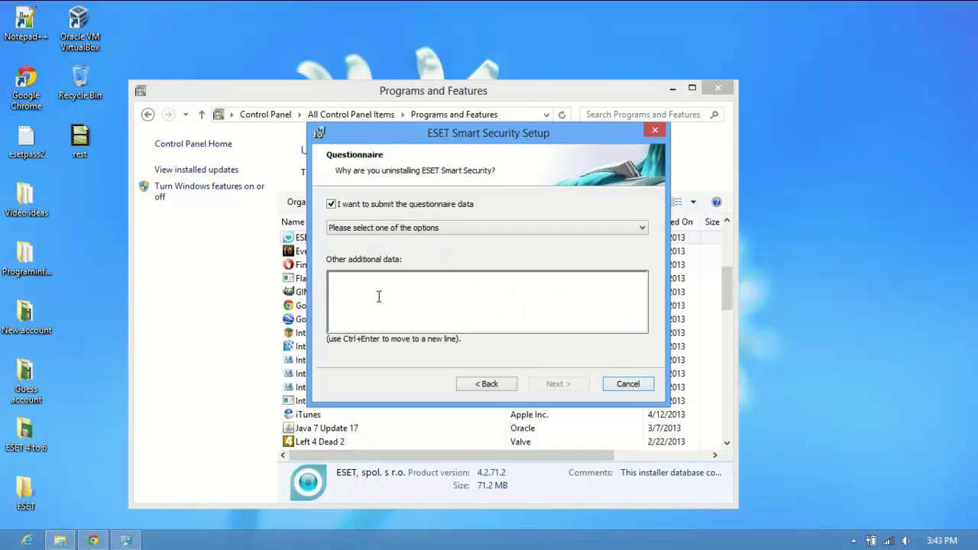
- Uninstall ESET Smart Security, giving "Awkward usage / not user-friendly interface" as the reason, and finish the wizard
click(458, 228)
click(455, 260)
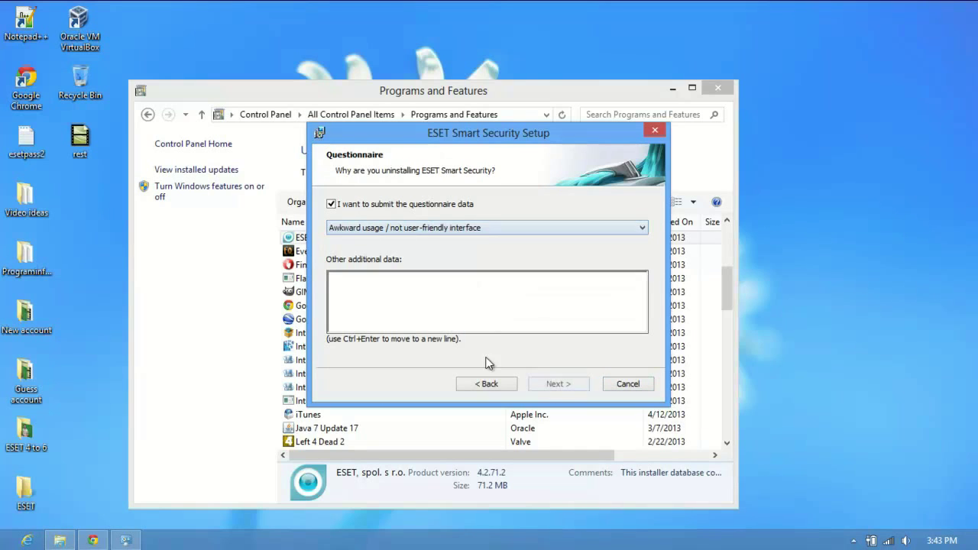
click(559, 384)
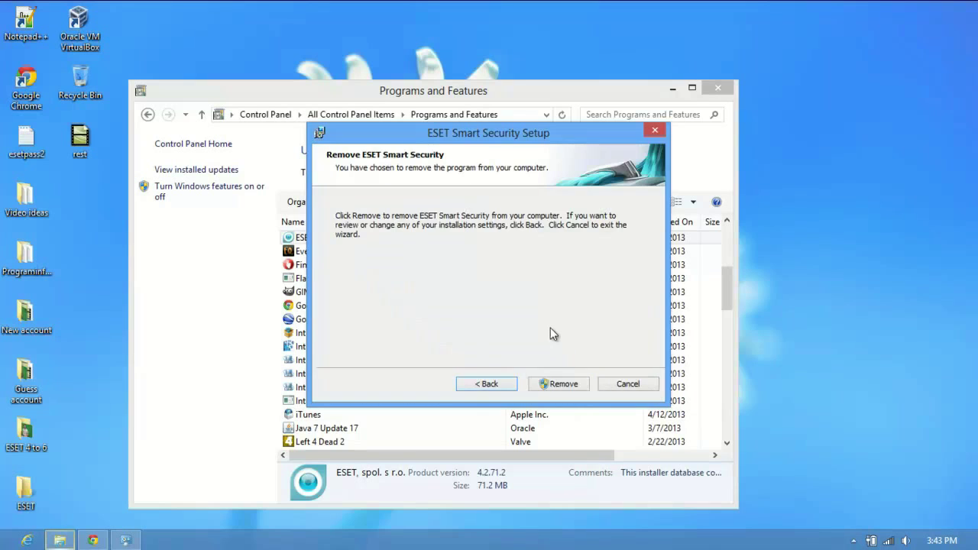
click(548, 383)
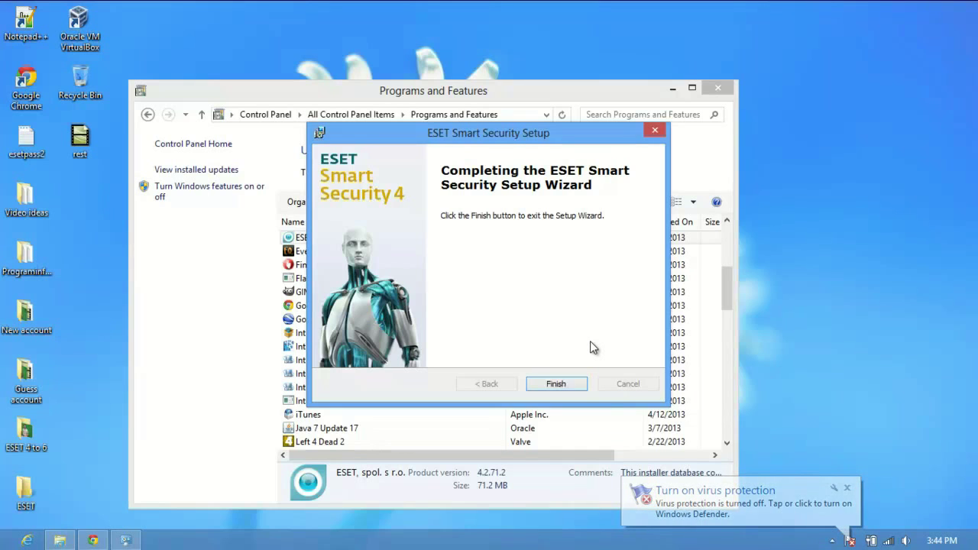
click(570, 382)
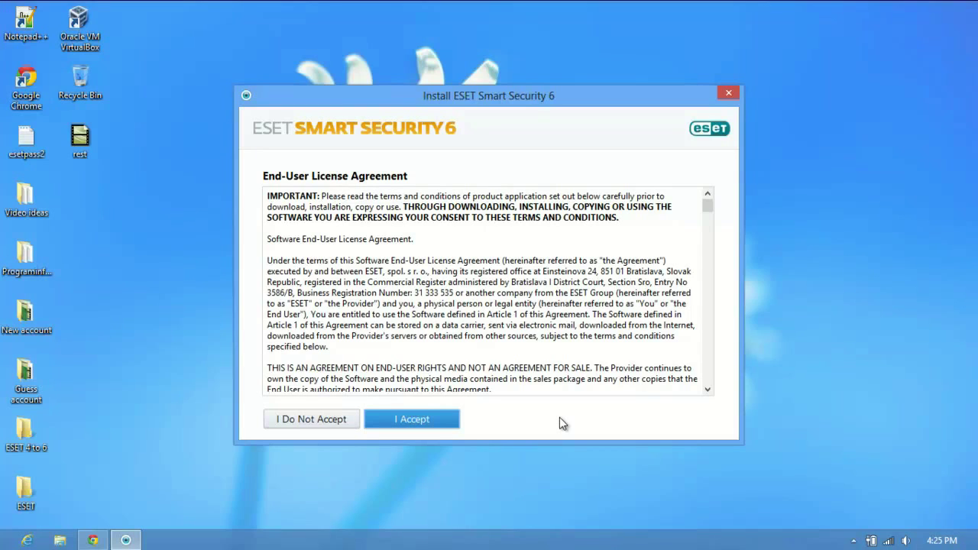
- Install ESET Smart Security 6, accepting the license, keeping Live Grid participation and enabling detection of potentially unwanted applications
click(390, 417)
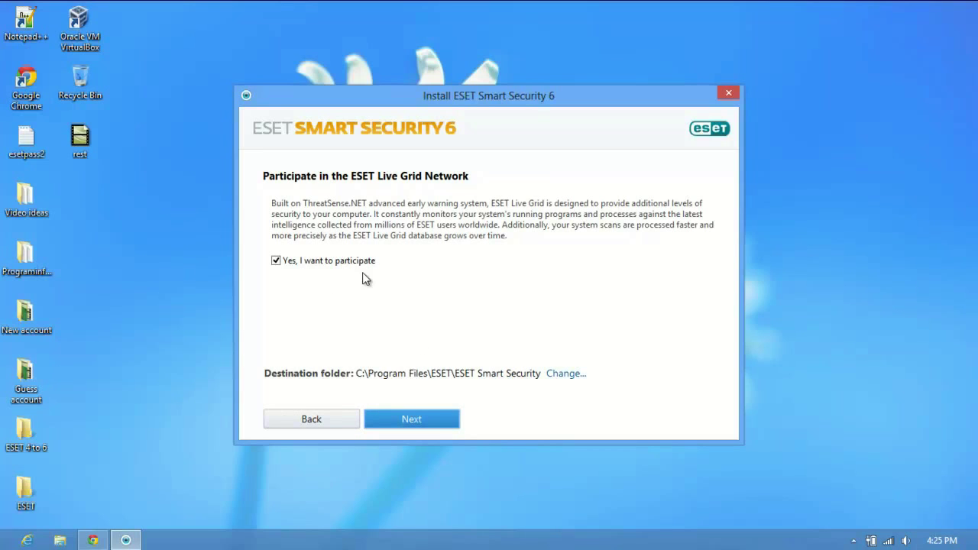
click(410, 419)
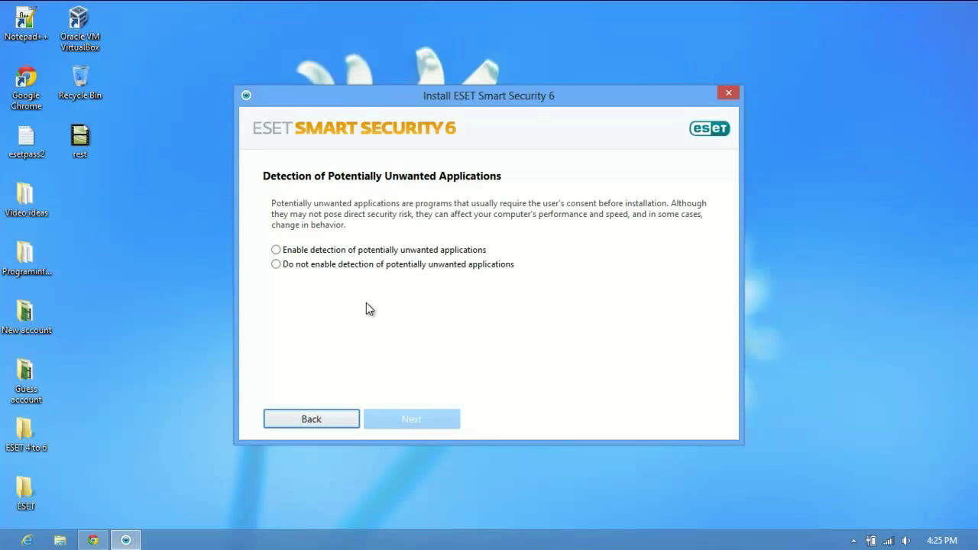
click(311, 250)
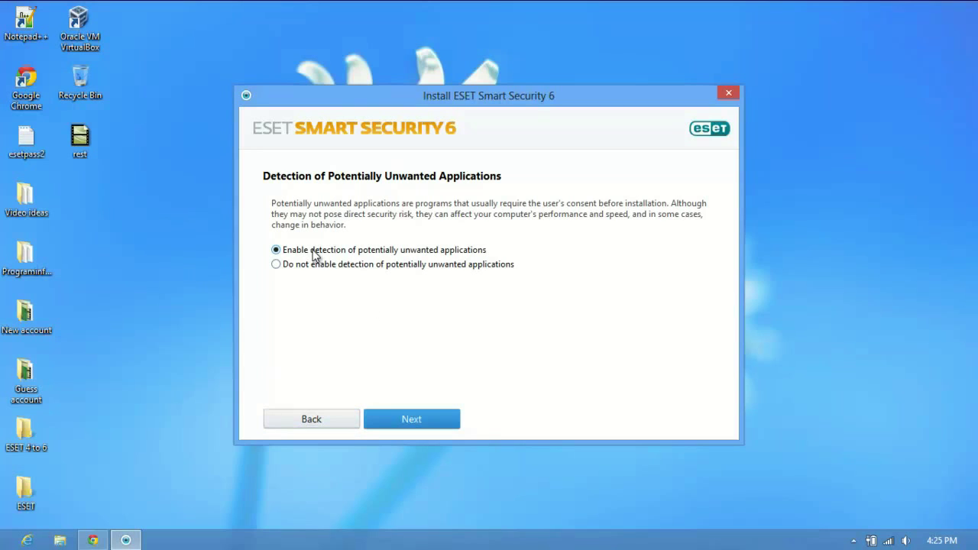
click(410, 420)
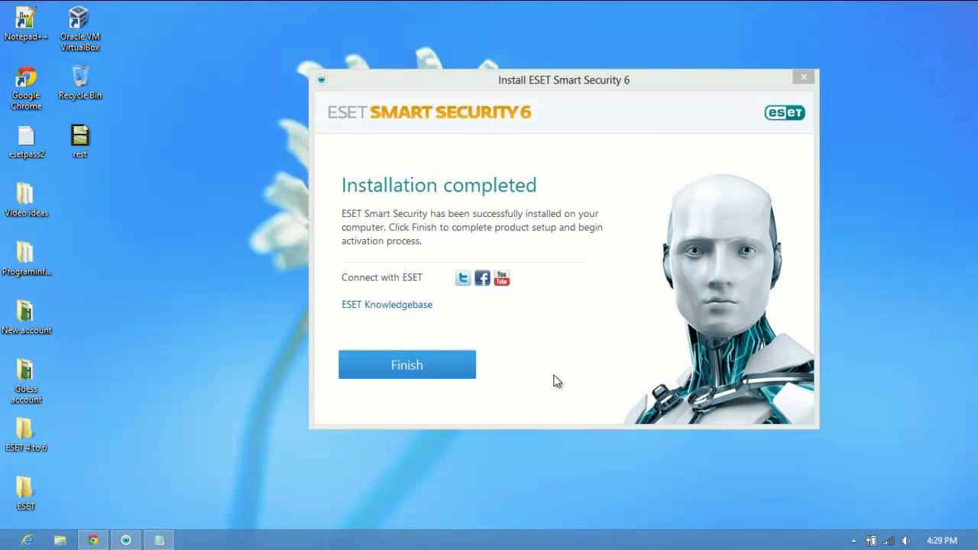
click(444, 372)
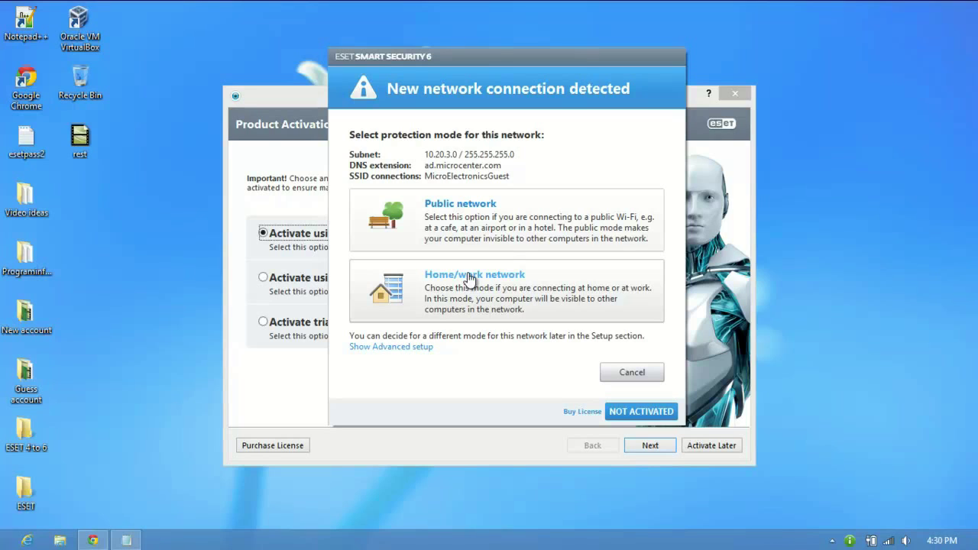
- Set the protection mode to Home/work network for both newly detected network connections
click(470, 279)
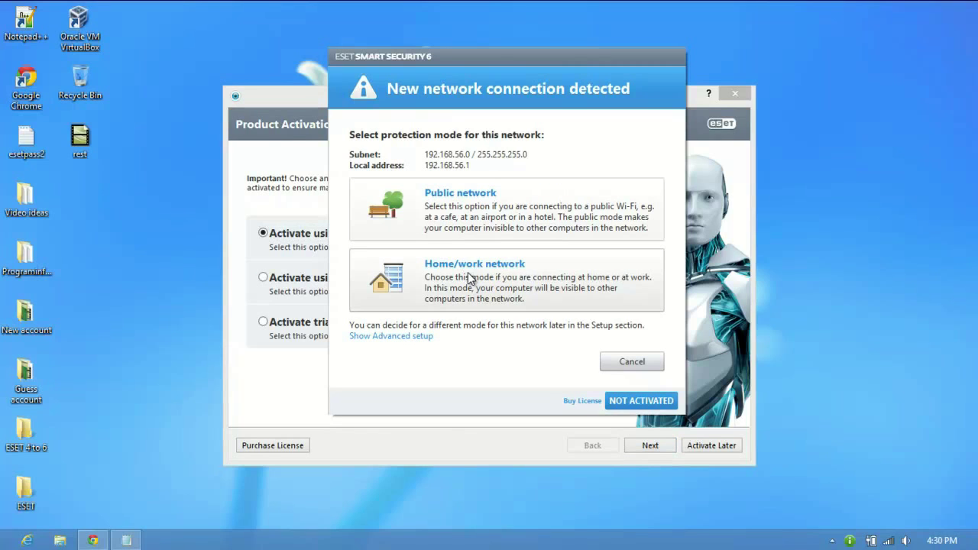
click(469, 278)
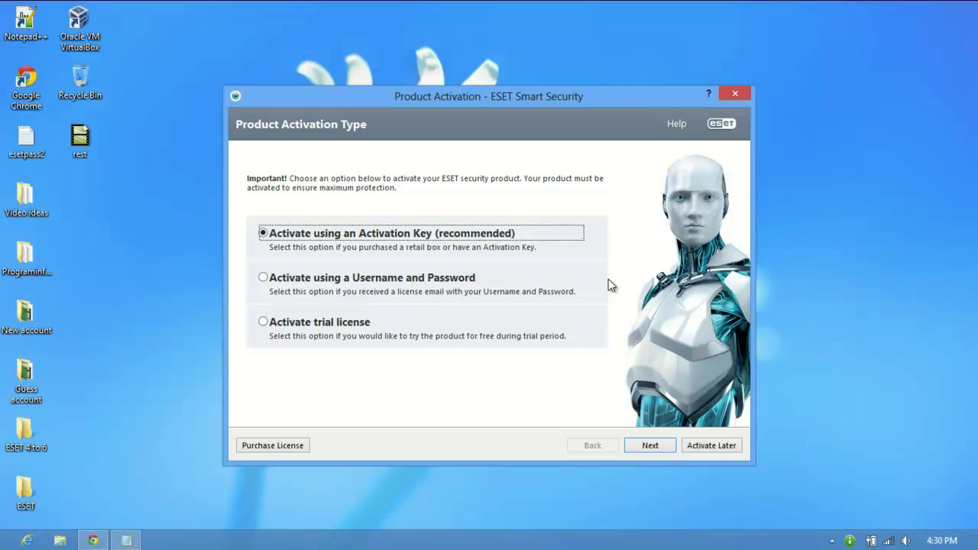
- Choose product activation using a Username and Password and continue to the credentials form
click(445, 289)
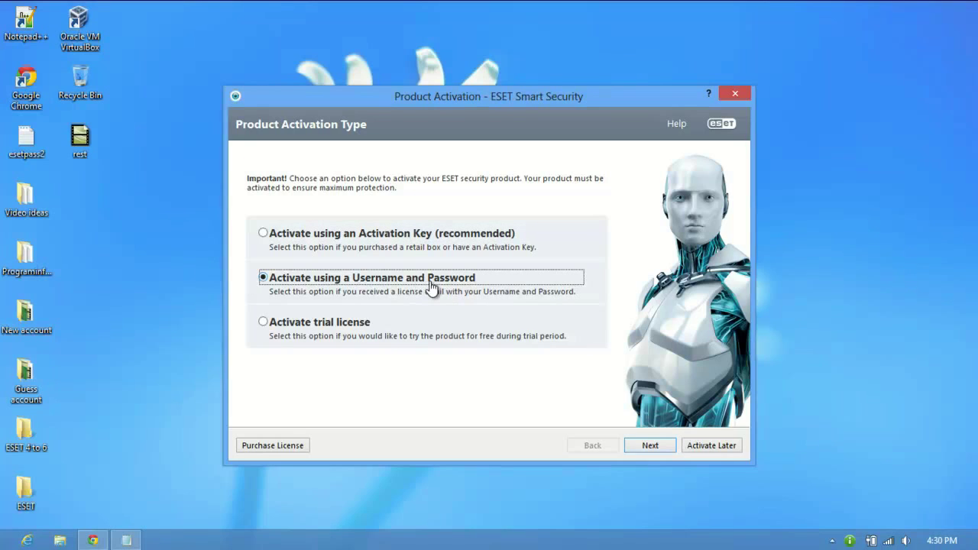
click(437, 239)
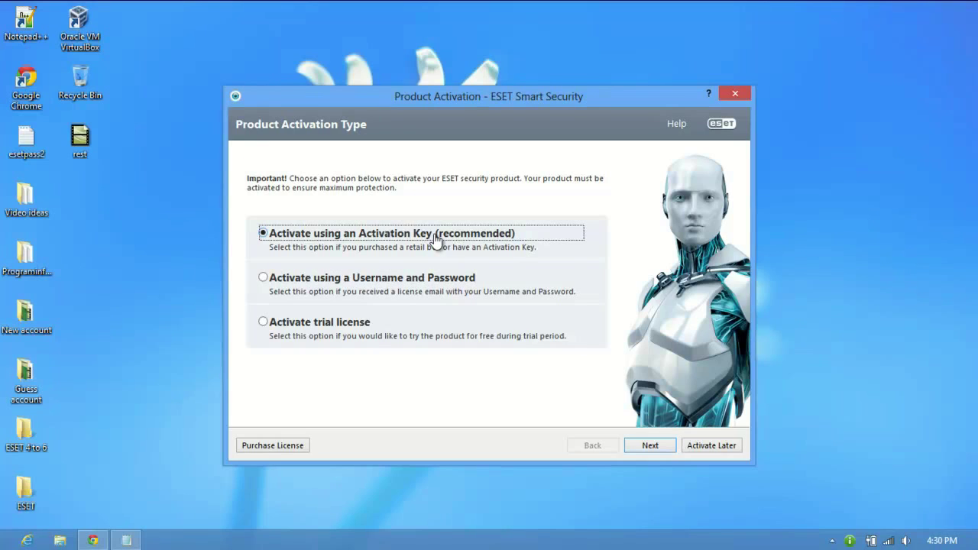
click(432, 281)
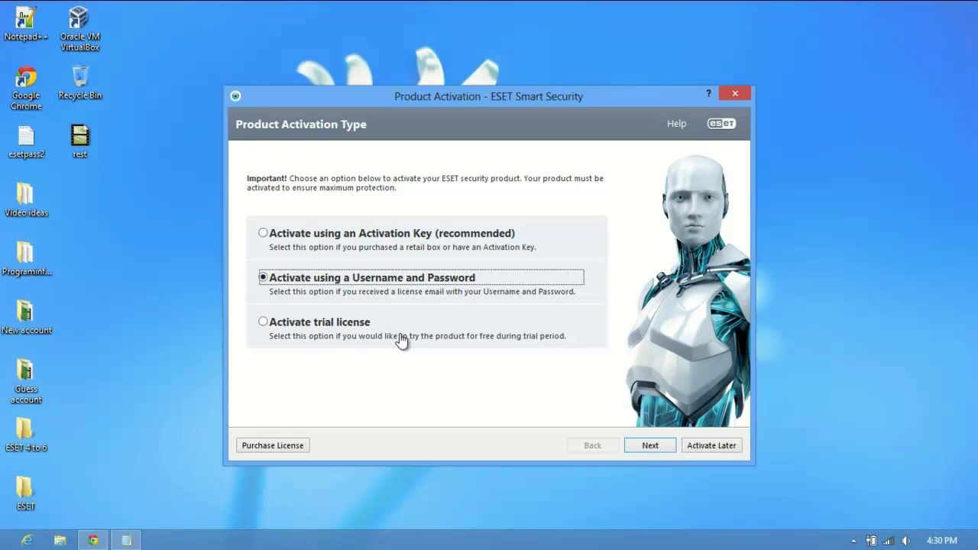
drag(463, 105, 680, 25)
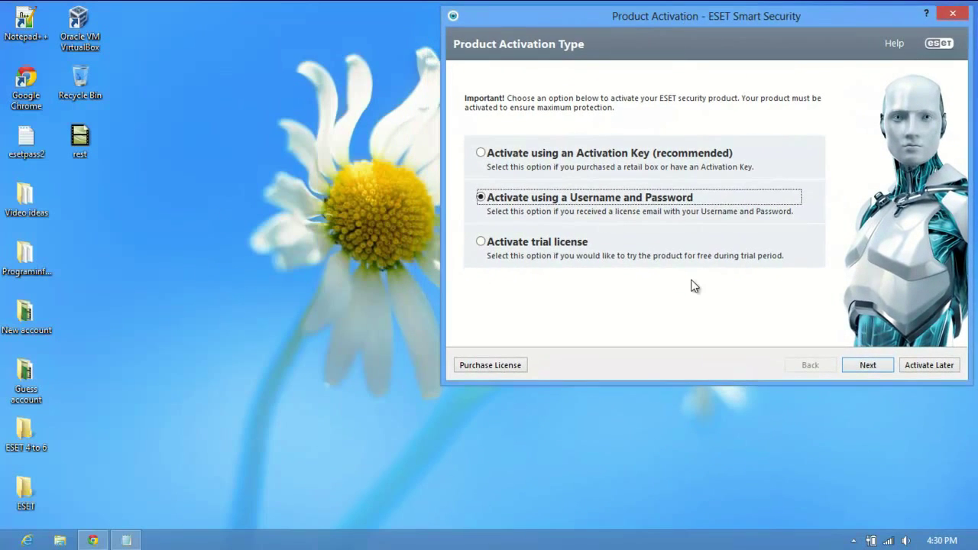
click(875, 365)
- Copy the license username from the esetpass2 Notepad file into the Username field of the activation form
click(131, 541)
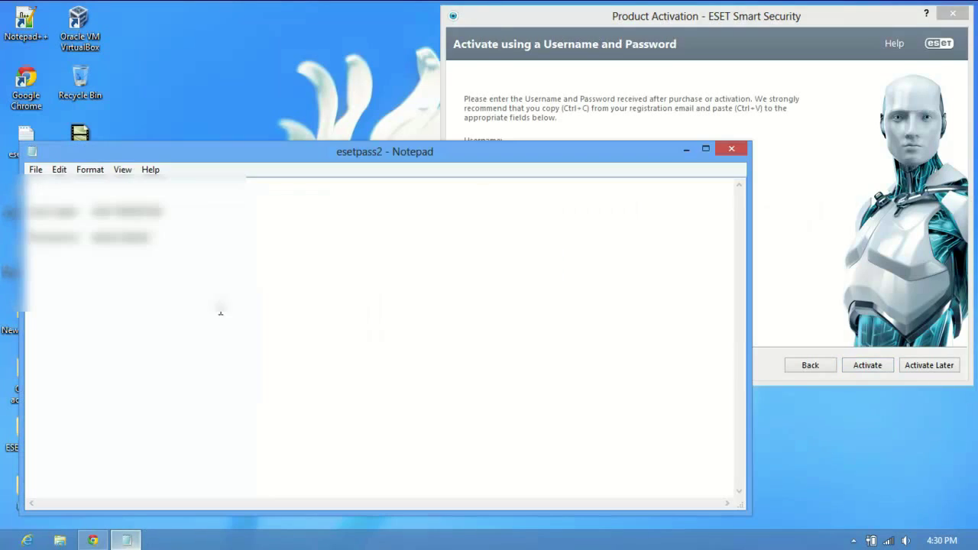
drag(163, 211, 90, 211)
key(ctrl+c)
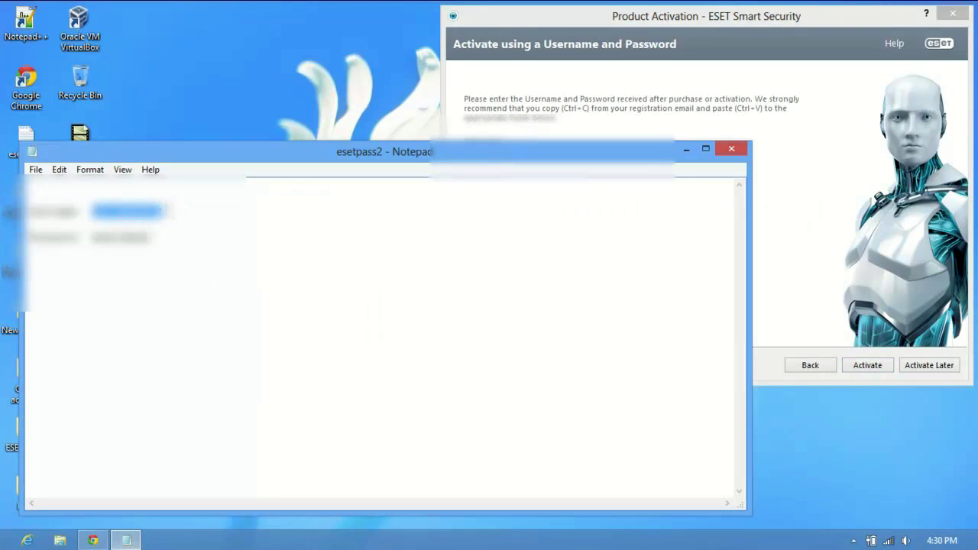
click(803, 199)
click(580, 154)
key(ctrl+v)
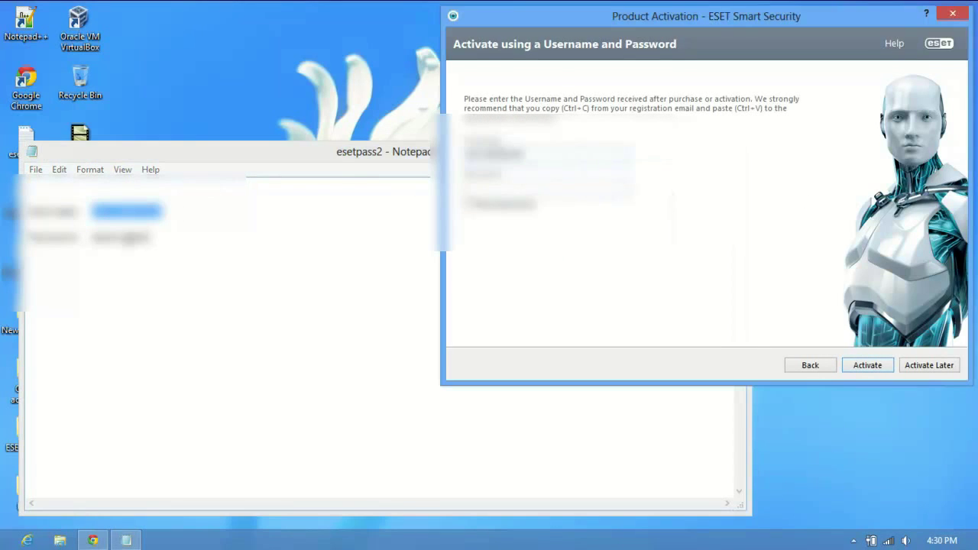
- Copy the license password from the esetpass2 file into the Password field of the activation form
double_click(127, 240)
key(ctrl+c)
click(706, 199)
click(585, 192)
key(ctrl+v)
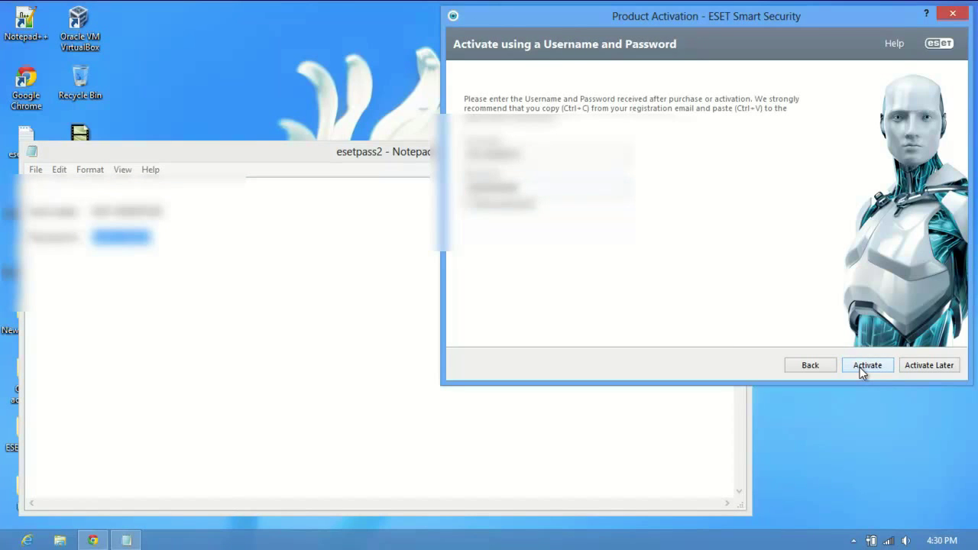
- Complete the product activation and skip enabling ESET Anti-Theft
click(677, 145)
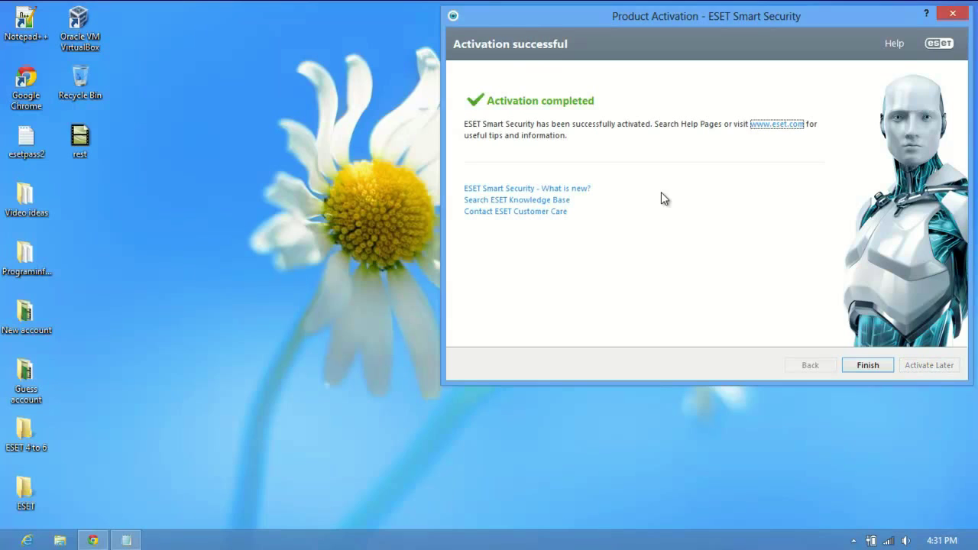
click(870, 368)
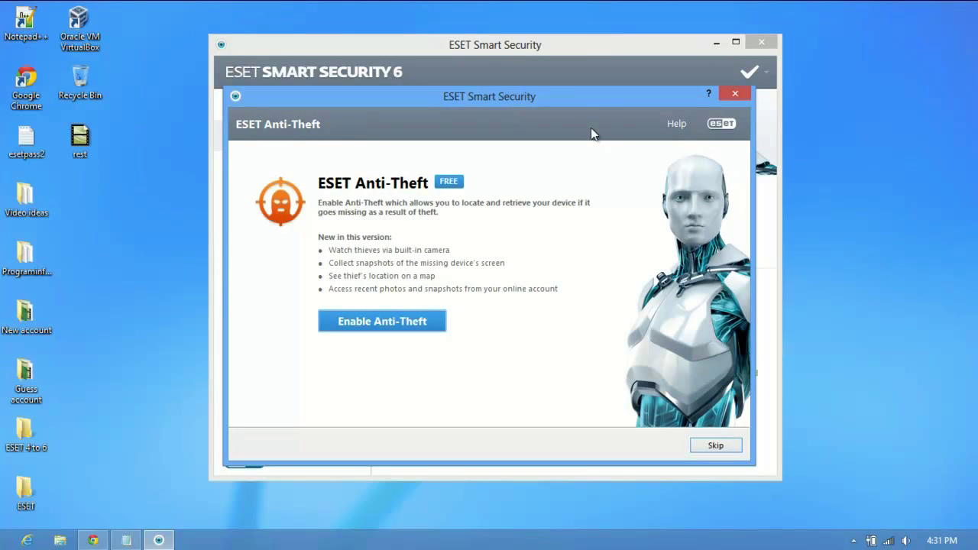
drag(580, 101, 592, 75)
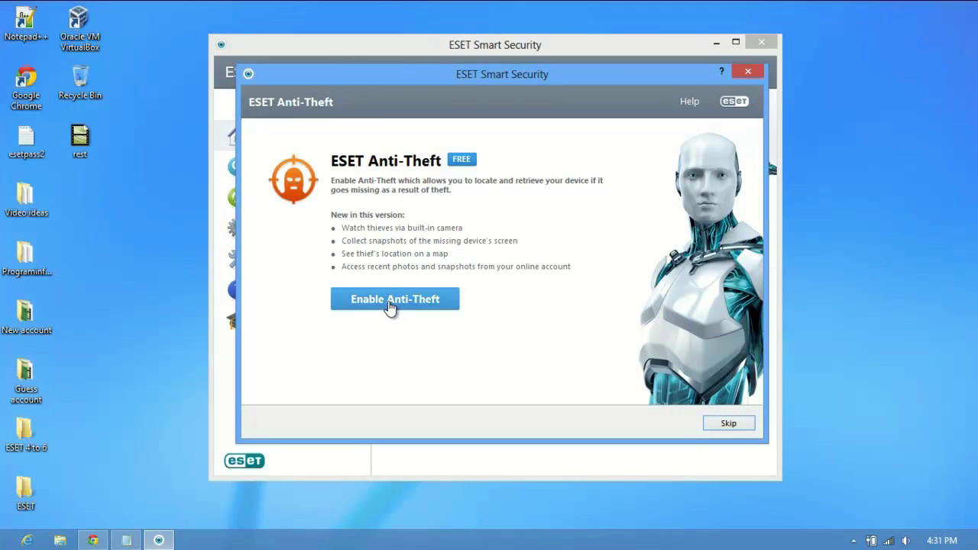
click(727, 423)
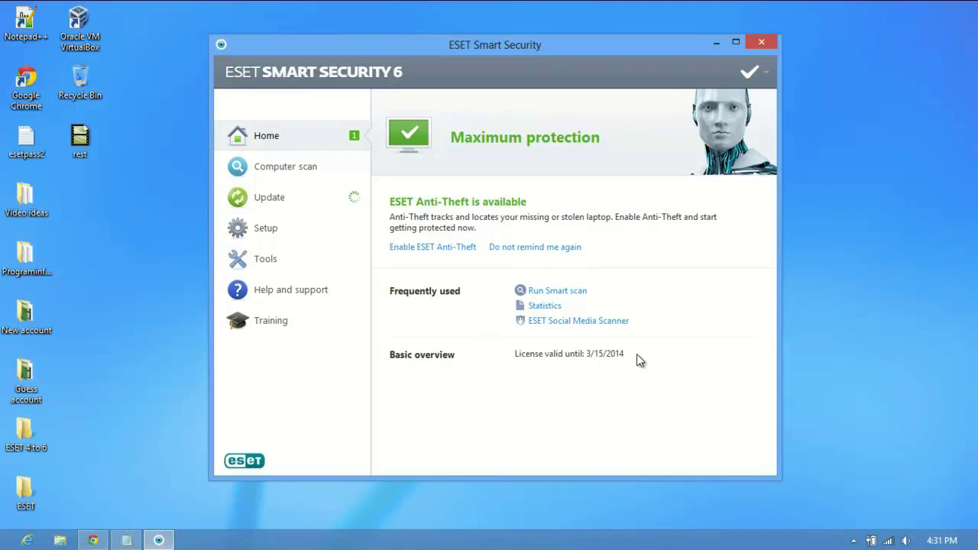
- Check the virus signature database update and return to the Home overview
click(263, 198)
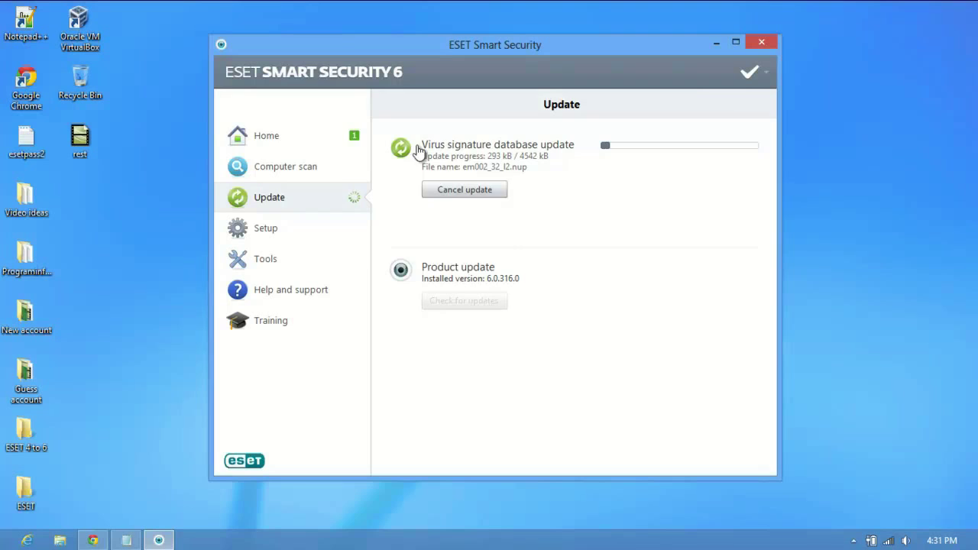
click(323, 141)
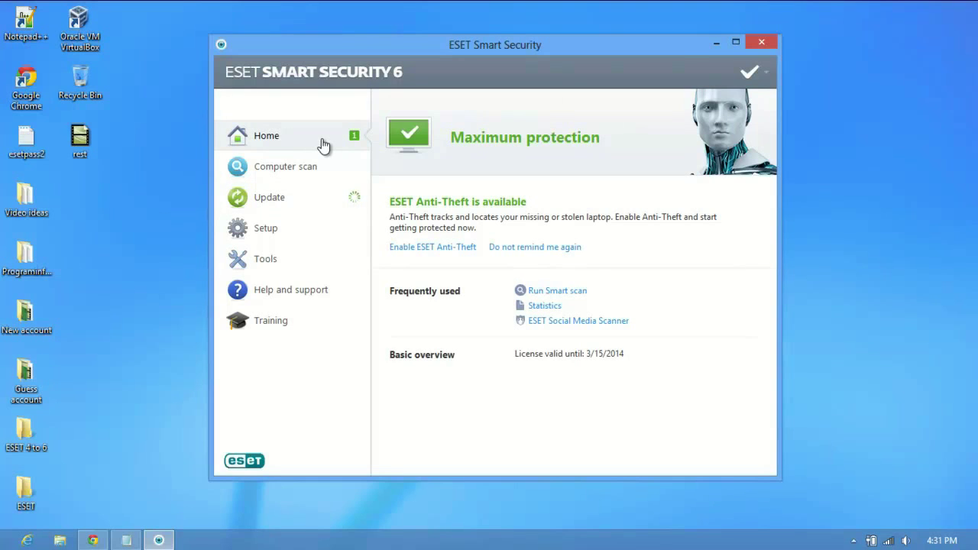